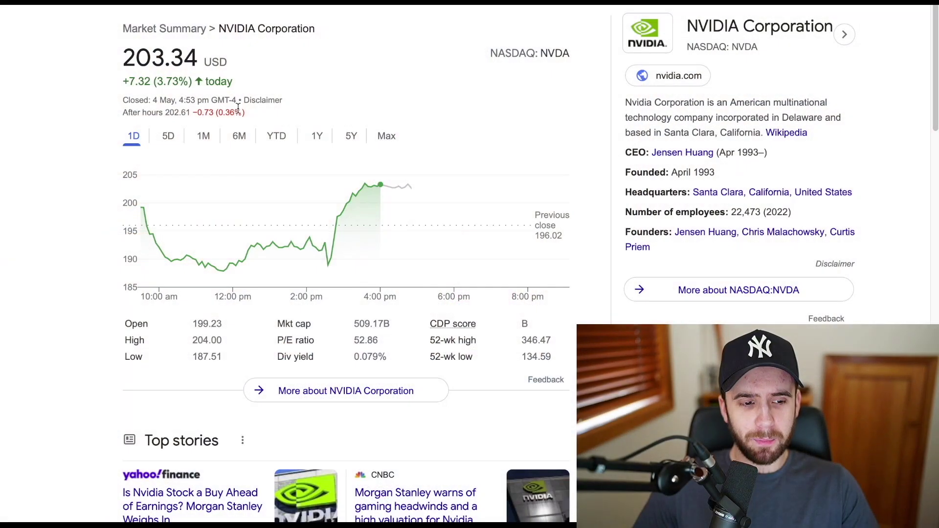
Measure NVDA's intraday price moves, then its 5-day gain from 28 Apr to 4 May
{"action": "left_click_drag", "start_coordinate": [174, 220], "coordinate": [178, 218]}
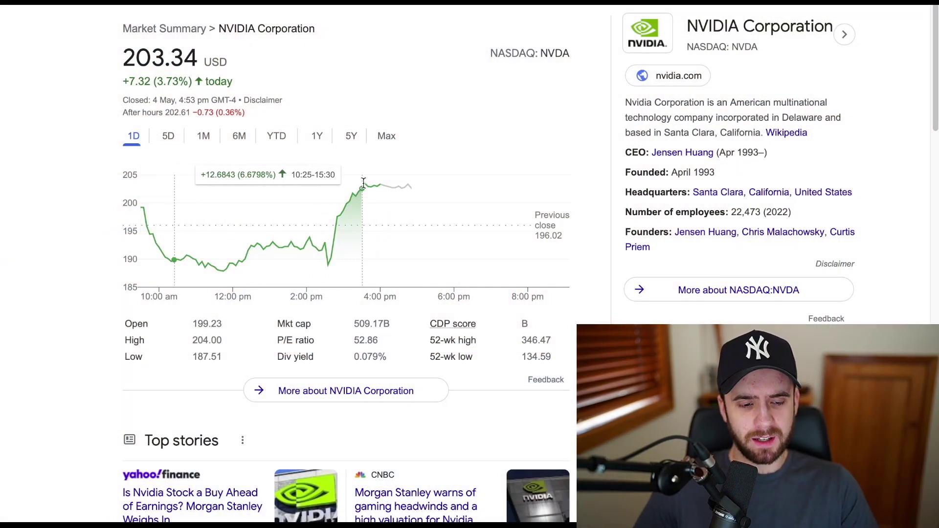
{"action": "left_click_drag", "start_coordinate": [363, 183], "coordinate": [362, 182]}
{"action": "left_click", "coordinate": [172, 138]}
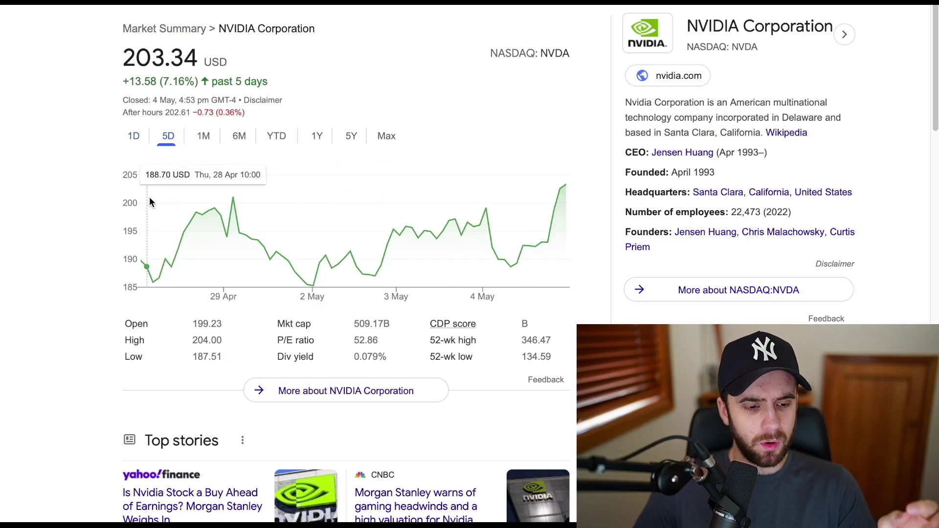
{"action": "mouse_move", "coordinate": [153, 210]}
{"action": "left_mouse_down"}
{"action": "mouse_move", "coordinate": [408, 209]}
{"action": "mouse_move", "coordinate": [571, 187]}
{"action": "left_mouse_up"}
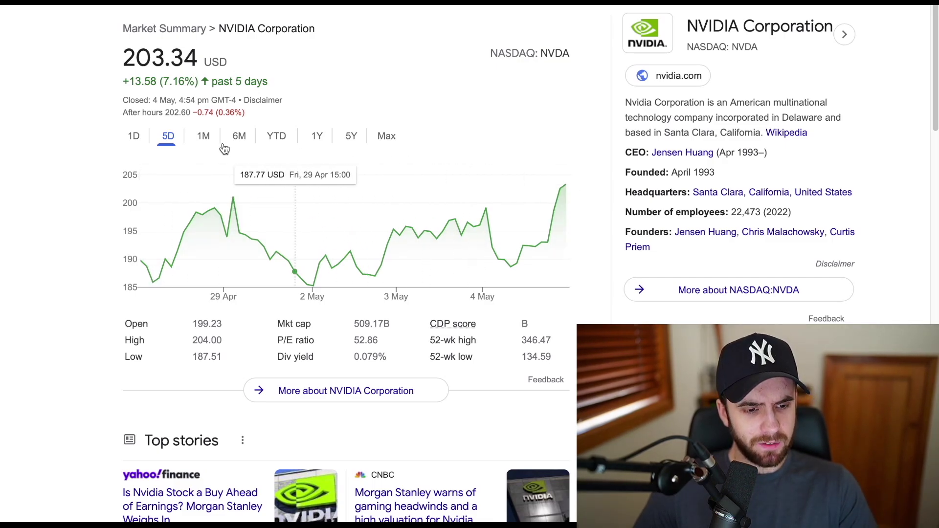
Check the 1-month, 6-month and year-to-date charts, measuring the drop from 19 Jan to late April
{"action": "left_click", "coordinate": [205, 140]}
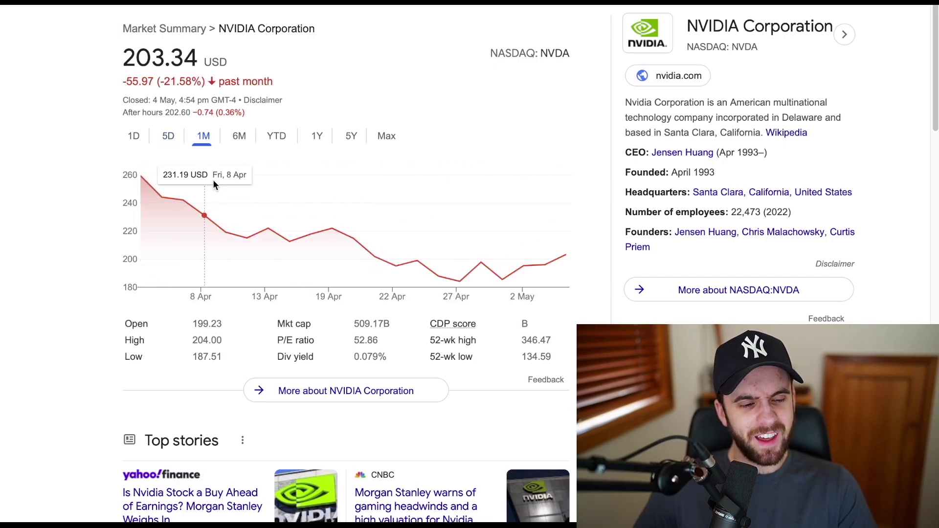
{"action": "left_click", "coordinate": [240, 140]}
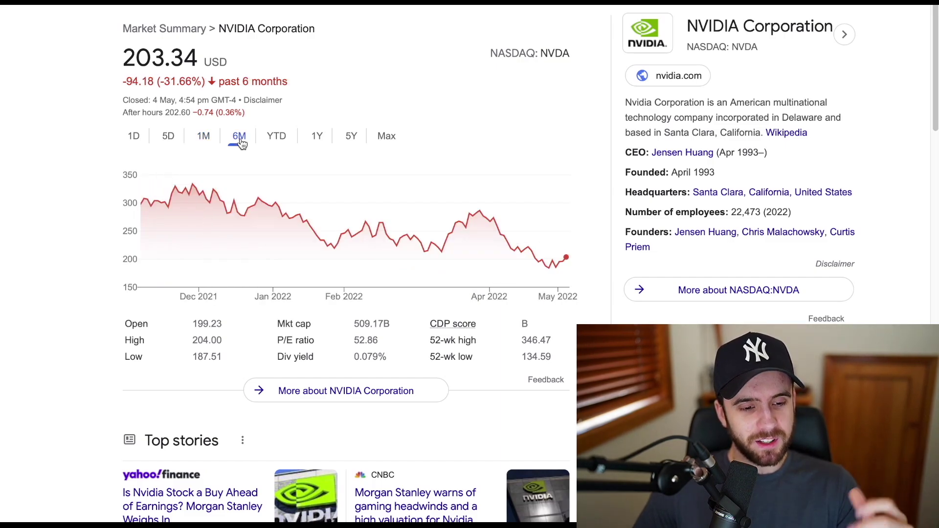
{"action": "left_click_drag", "start_coordinate": [227, 178], "coordinate": [248, 195]}
{"action": "left_click", "coordinate": [271, 141]}
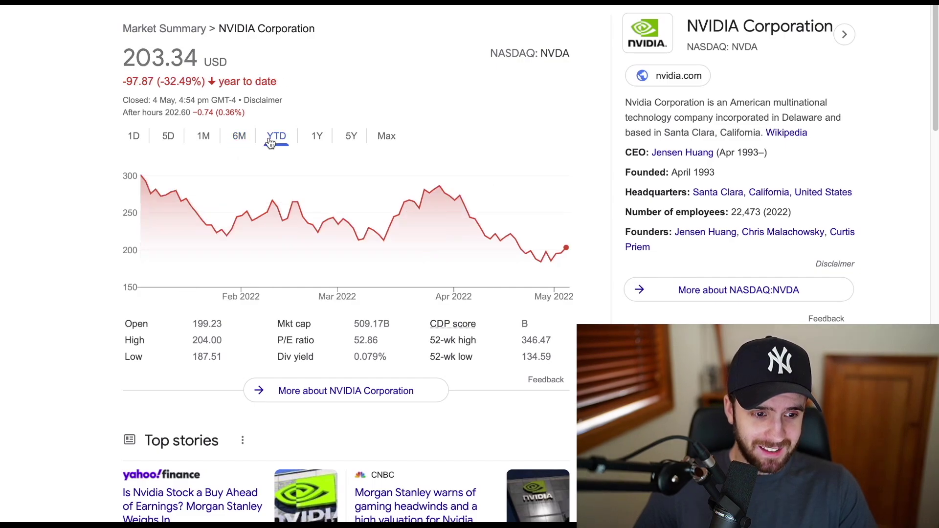
{"action": "left_click_drag", "start_coordinate": [198, 195], "coordinate": [539, 179]}
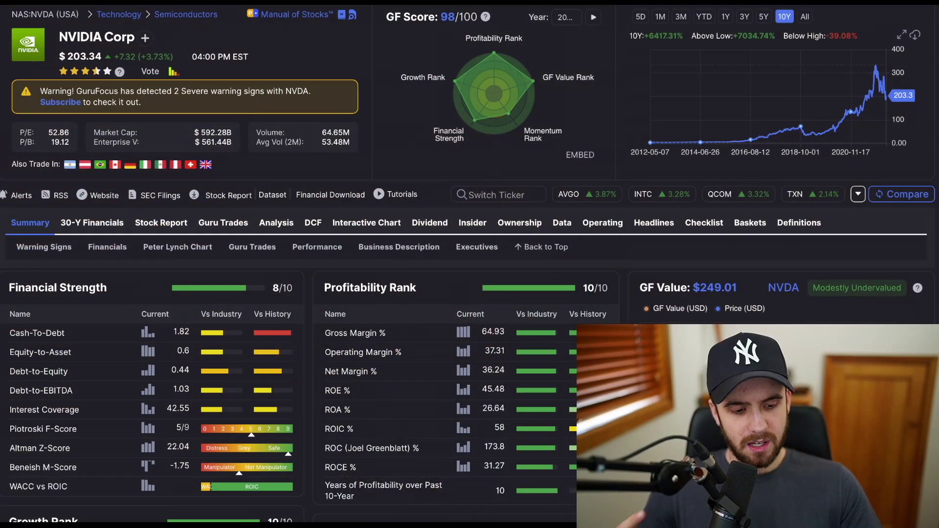
{"action": "scroll", "coordinate": [469, 264], "scroll_direction": "down", "scroll_amount": 3}
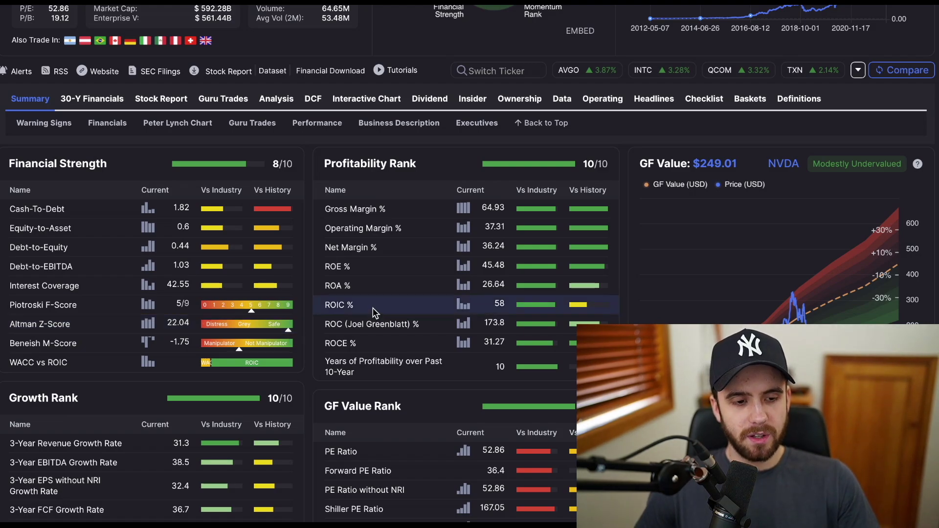
{"action": "scroll", "coordinate": [322, 291], "scroll_direction": "up", "scroll_amount": 3}
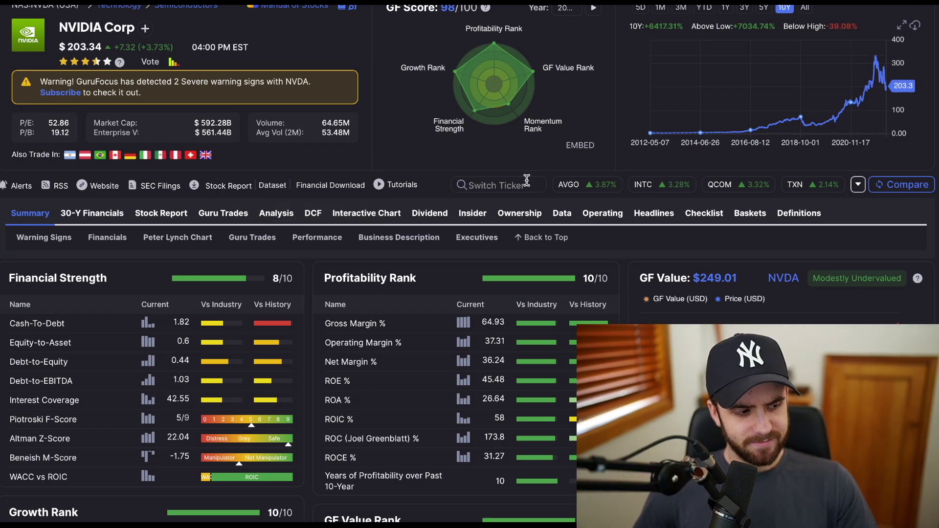
{"action": "scroll", "coordinate": [630, 278], "scroll_direction": "down", "scroll_amount": 1}
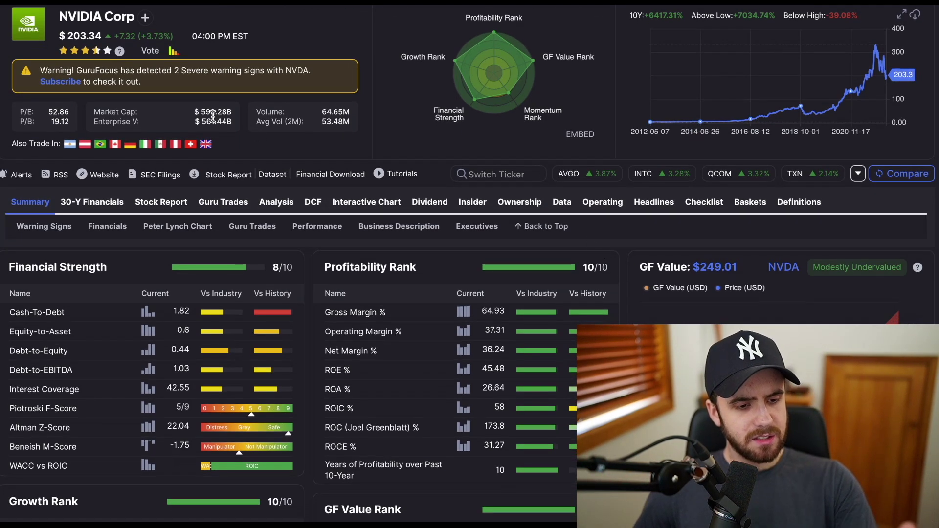
{"action": "mouse_move", "coordinate": [522, 283]}
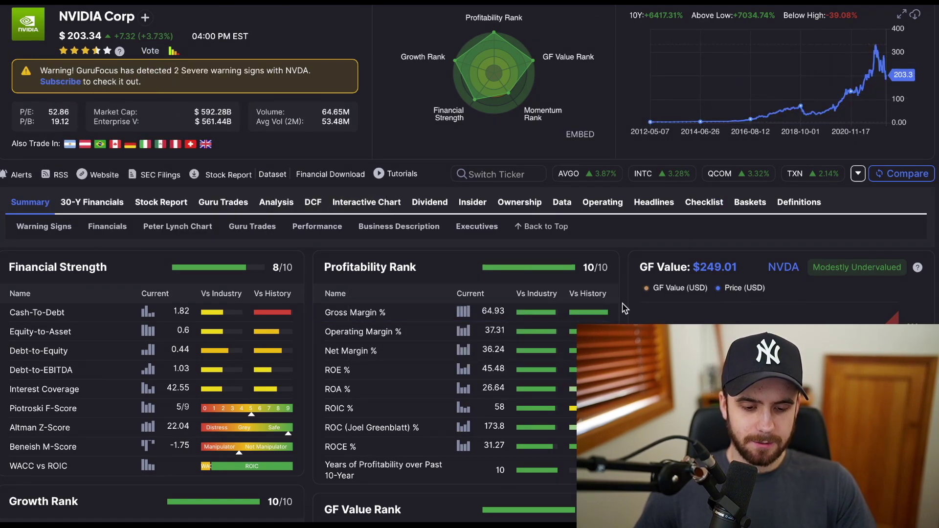
{"action": "scroll", "coordinate": [624, 305], "scroll_direction": "down", "scroll_amount": 1}
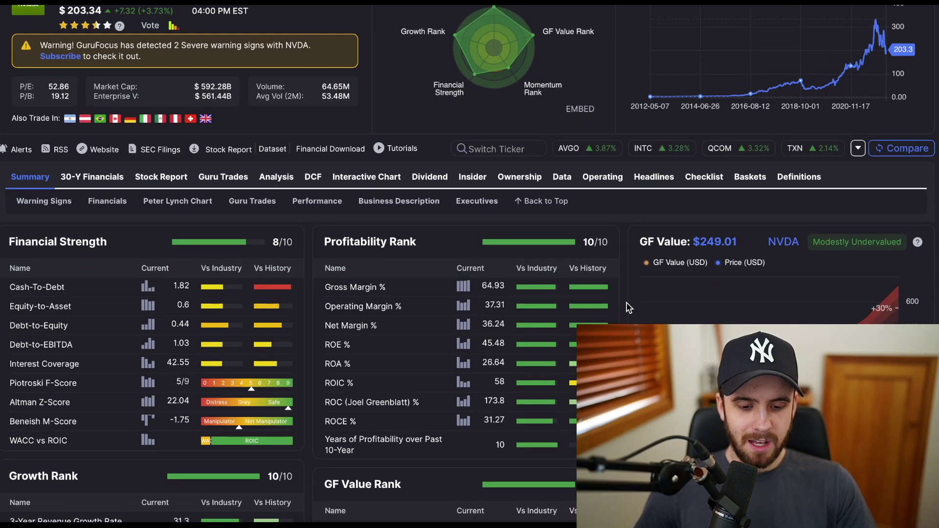
{"action": "scroll", "coordinate": [628, 307], "scroll_direction": "down", "scroll_amount": 4}
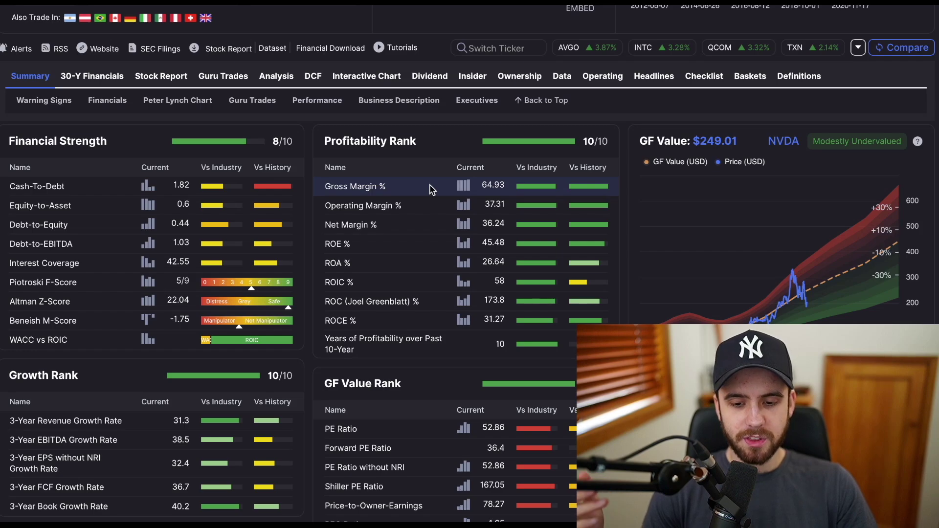
{"action": "mouse_move", "coordinate": [562, 244]}
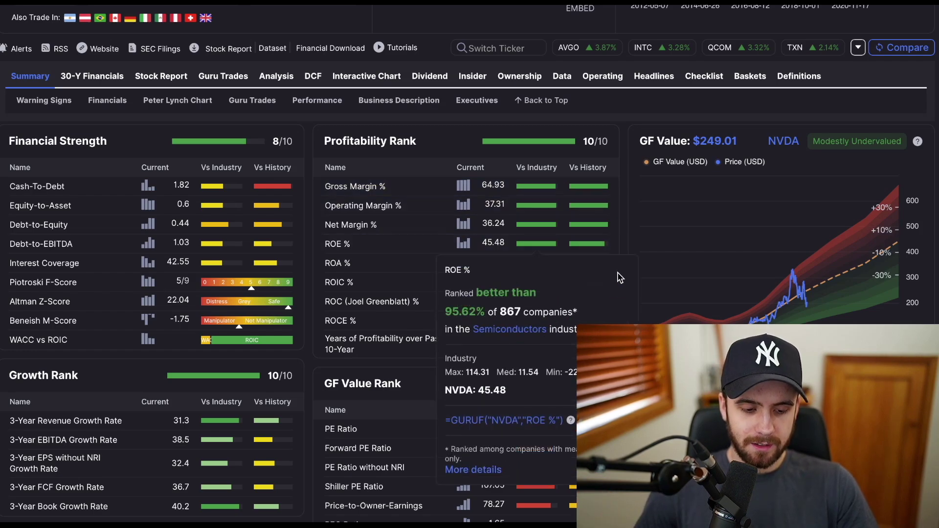
Scroll back to the Financial Strength and Profitability Rank tables showing 37.31% operating margin
{"action": "scroll", "coordinate": [630, 258], "scroll_direction": "down", "scroll_amount": 5}
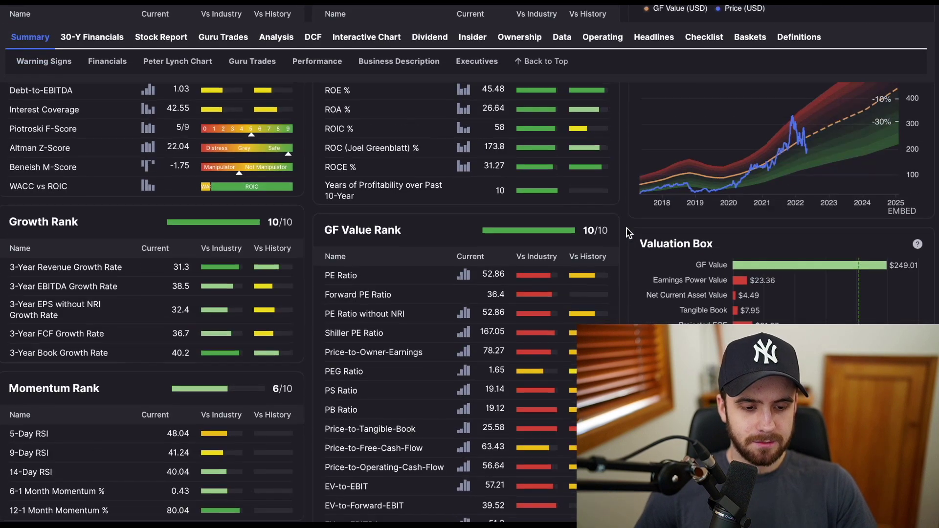
{"action": "scroll", "coordinate": [629, 232], "scroll_direction": "down", "scroll_amount": 1}
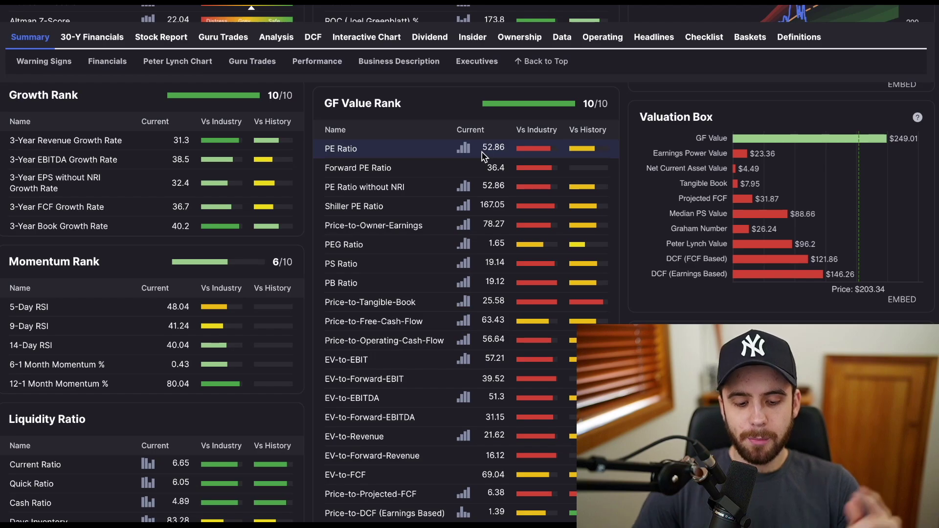
{"action": "scroll", "coordinate": [486, 166], "scroll_direction": "up", "scroll_amount": 3}
{"action": "scroll", "coordinate": [489, 171], "scroll_direction": "up", "scroll_amount": 1}
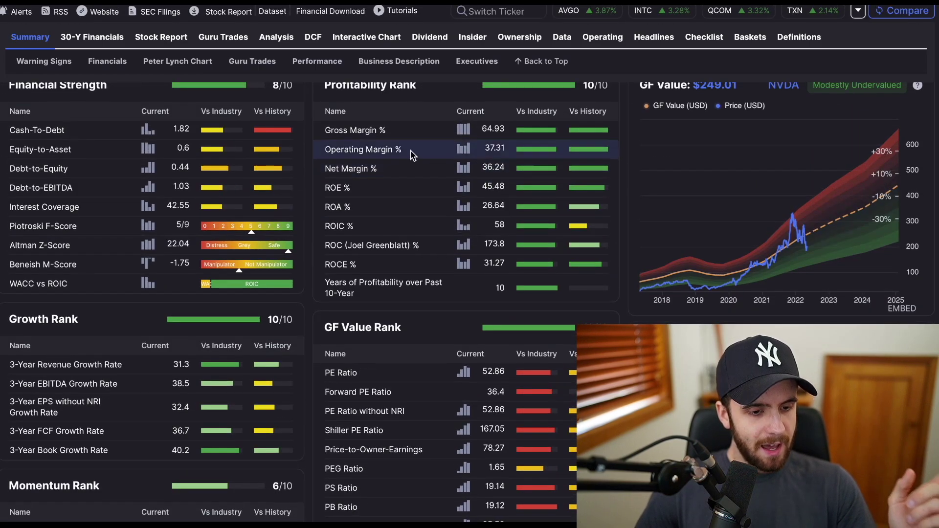
Open NVIDIA's DCF calculator and scroll down to the Growth Stage and Terminal Stage inputs
{"action": "left_click", "coordinate": [314, 39]}
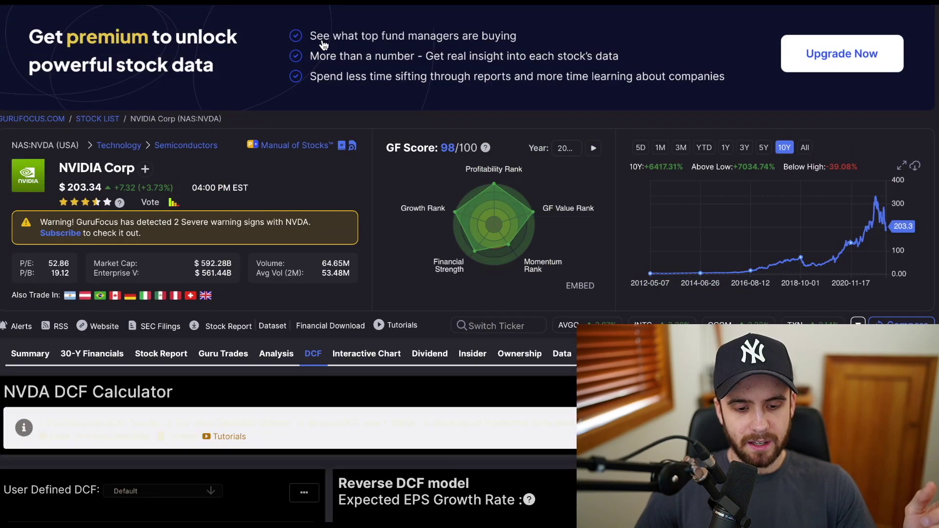
{"action": "scroll", "coordinate": [897, 202], "scroll_direction": "down", "scroll_amount": 2}
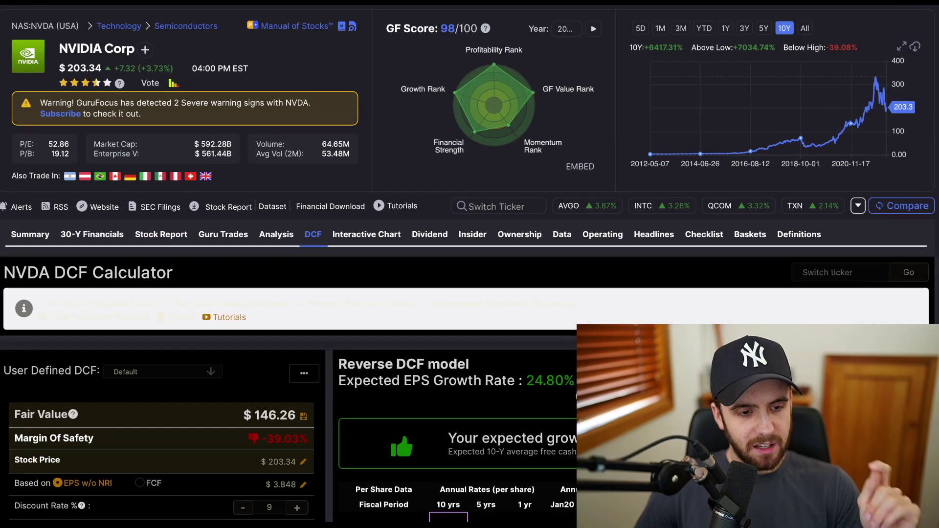
{"action": "scroll", "coordinate": [403, 425], "scroll_direction": "down", "scroll_amount": 1}
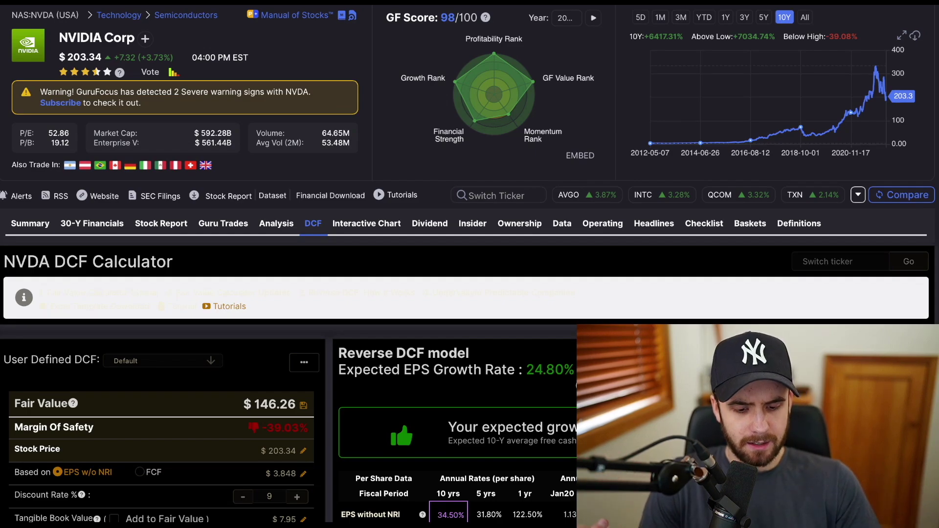
{"action": "scroll", "coordinate": [912, 218], "scroll_direction": "down", "scroll_amount": 4}
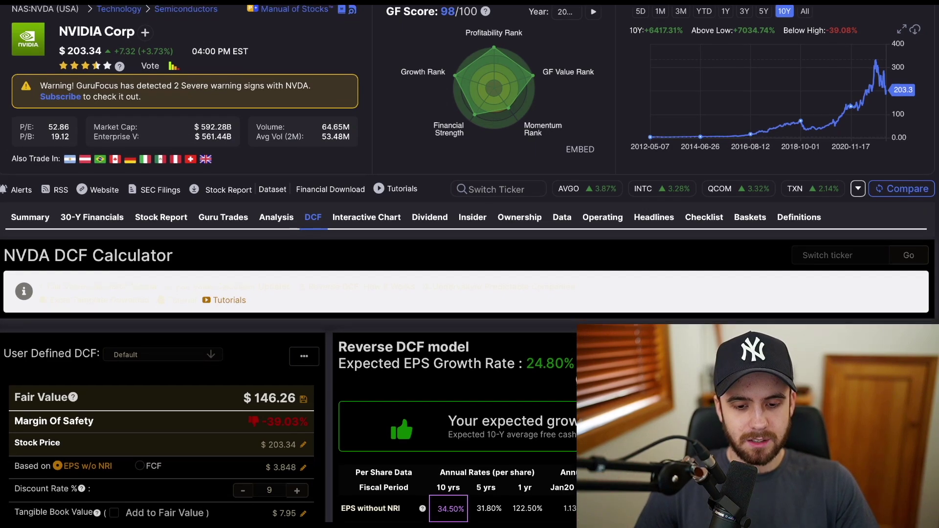
{"action": "scroll", "coordinate": [469, 264], "scroll_direction": "down", "scroll_amount": 1}
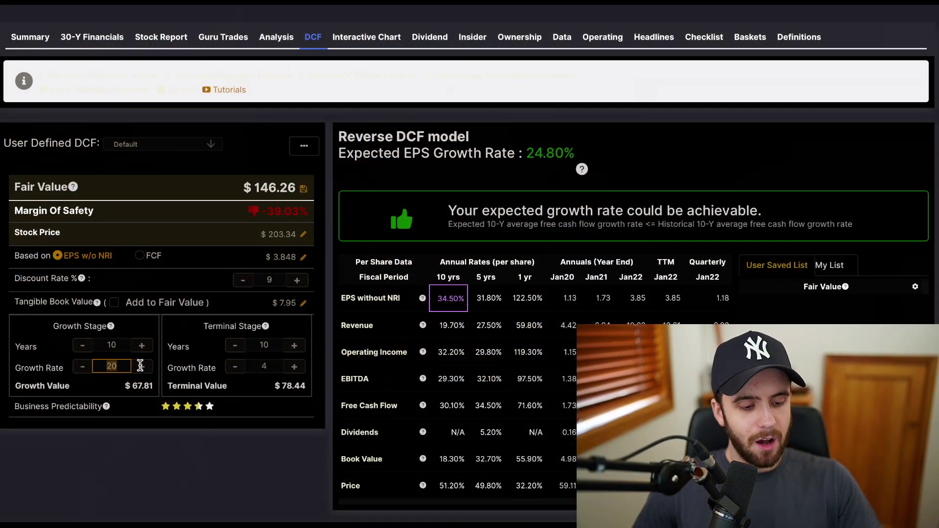
Enter 35 as the growth-stage rate and check the $404.45 fair value and 49.72% margin of safety
{"action": "type", "text": "35"}
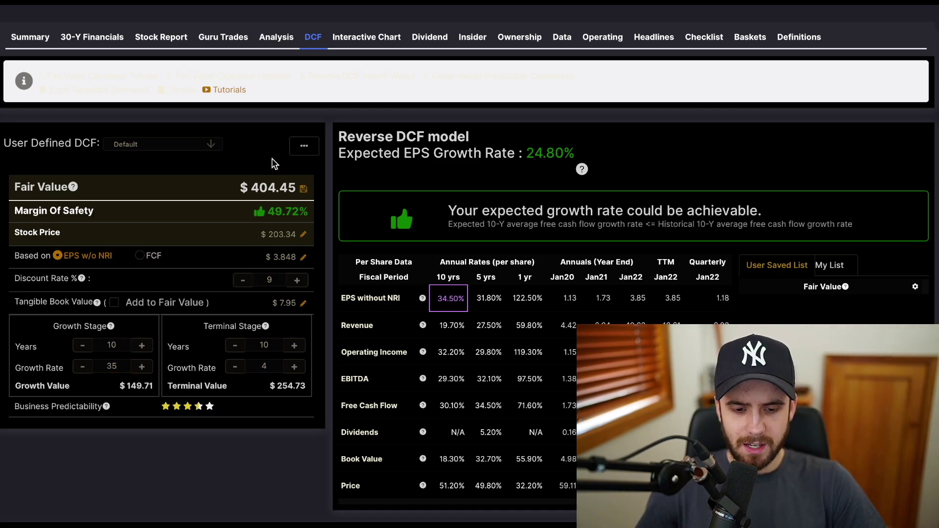
{"action": "scroll", "coordinate": [272, 164], "scroll_direction": "up", "scroll_amount": 4}
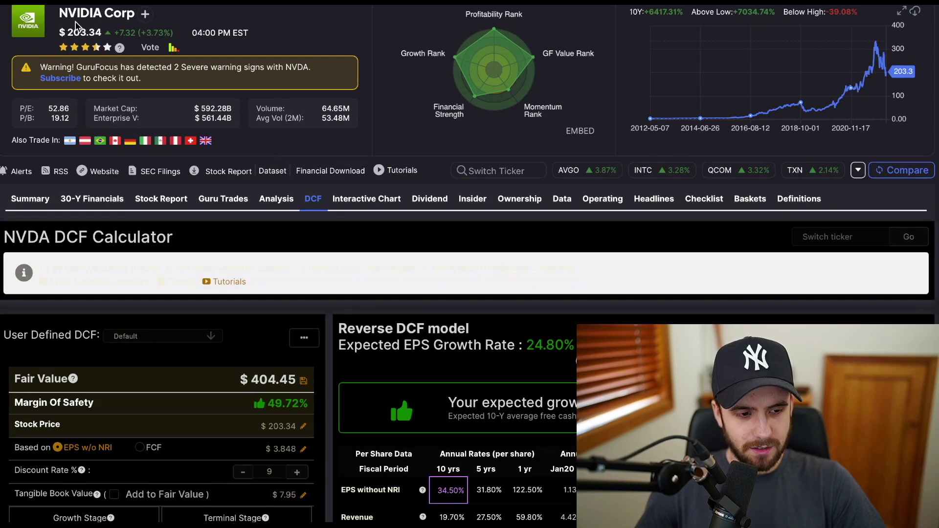
{"action": "scroll", "coordinate": [263, 326], "scroll_direction": "down", "scroll_amount": 4}
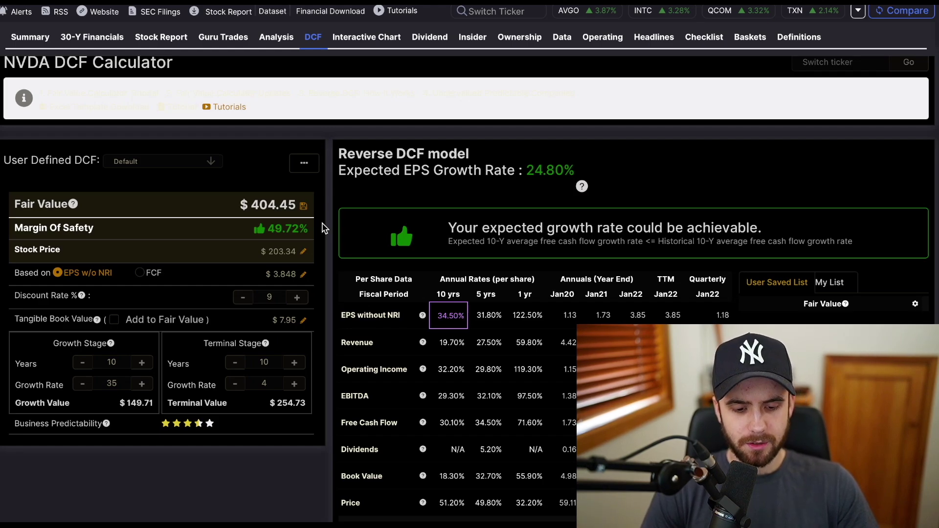
Scroll down through the DCF rates table and back up to the top
{"action": "scroll", "coordinate": [450, 264], "scroll_direction": "down", "scroll_amount": 1}
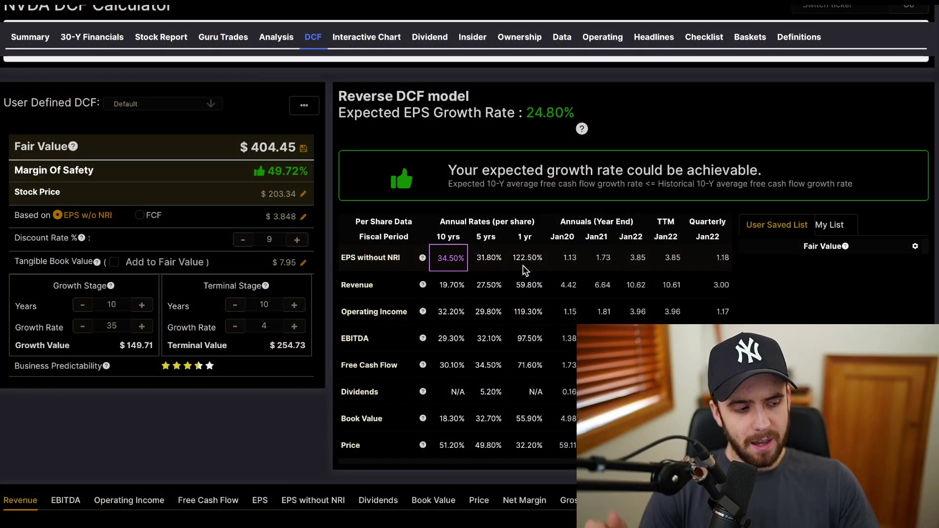
{"action": "scroll", "coordinate": [273, 241], "scroll_direction": "up", "scroll_amount": 3}
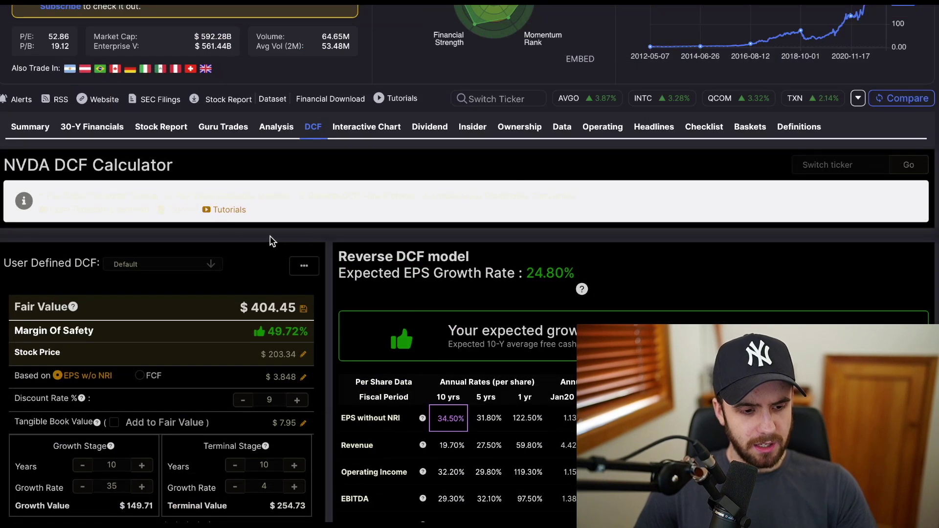
{"action": "left_click", "coordinate": [25, 126]}
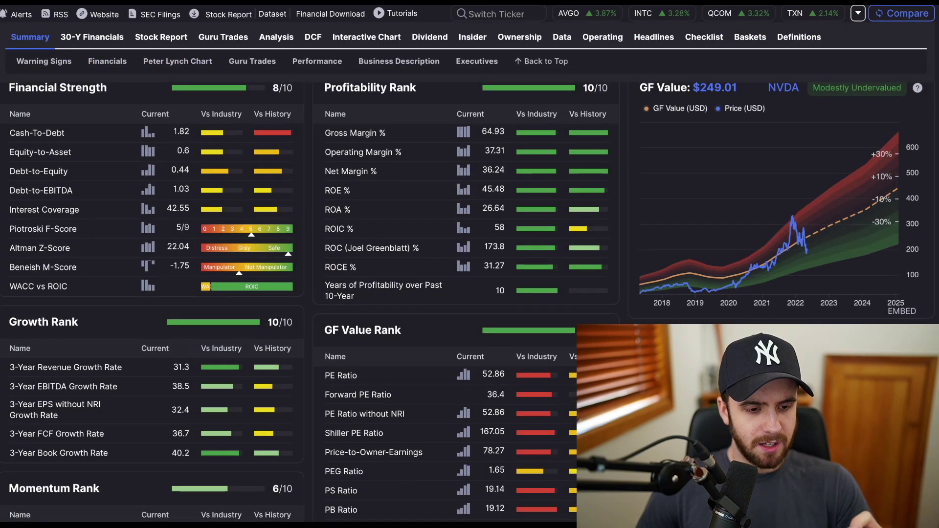
{"action": "scroll", "coordinate": [469, 264], "scroll_direction": "up", "scroll_amount": 4}
{"action": "scroll", "coordinate": [469, 264], "scroll_direction": "up", "scroll_amount": 1}
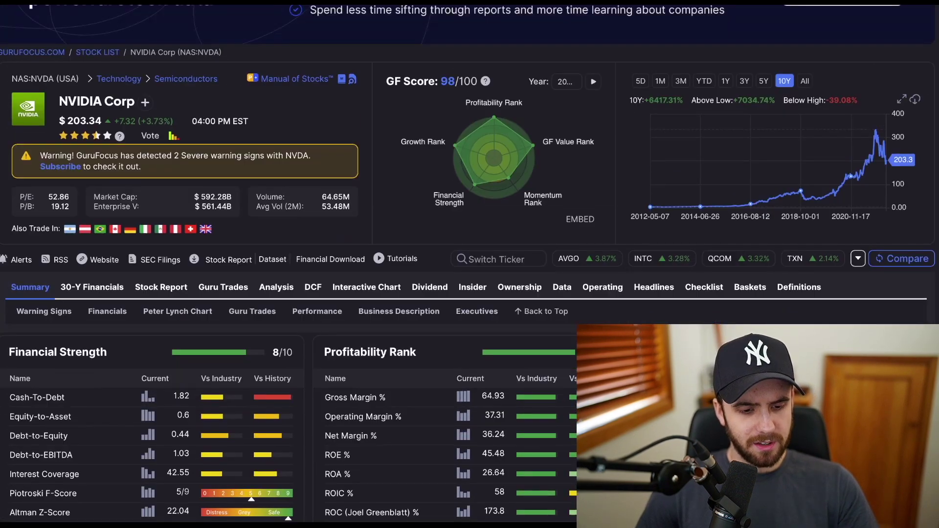
{"action": "scroll", "coordinate": [469, 264], "scroll_direction": "down", "scroll_amount": 1}
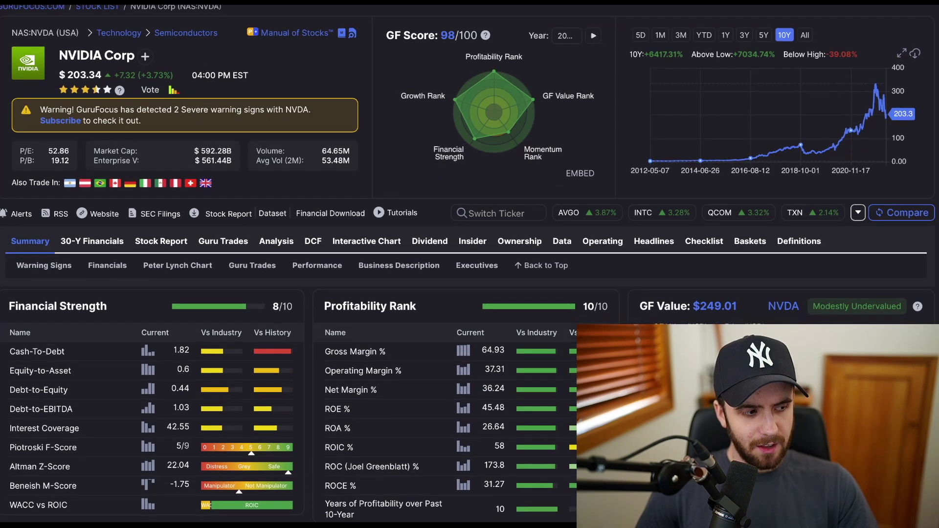
{"action": "scroll", "coordinate": [469, 264], "scroll_direction": "down", "scroll_amount": 1}
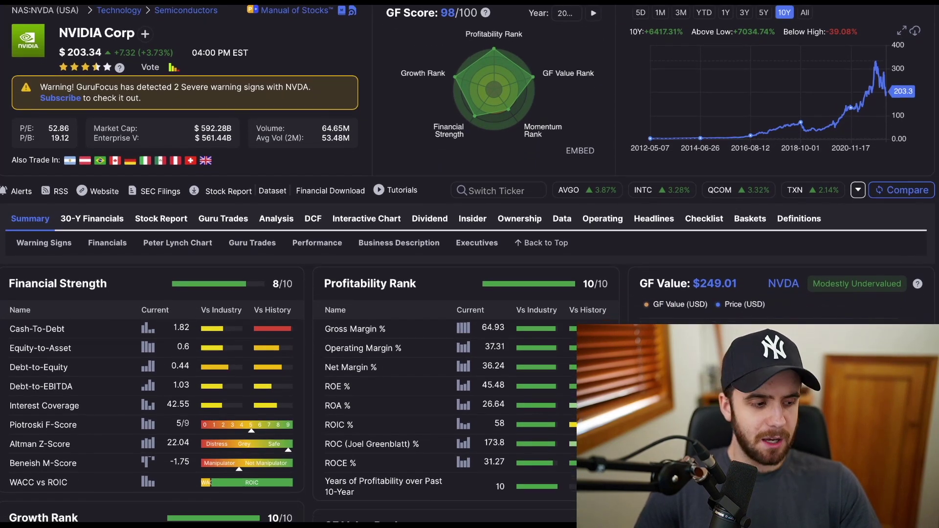